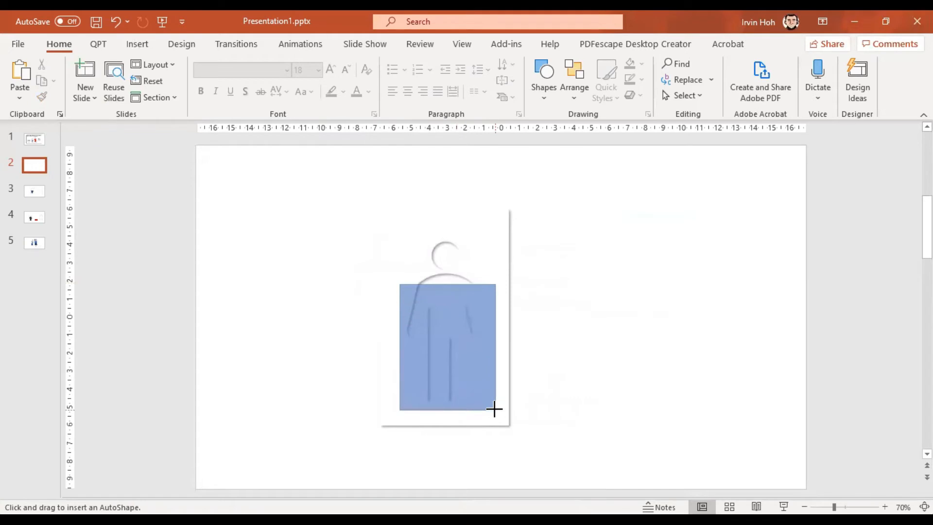
Fill the rectangle over the man cutout with dark blue and send it behind the cutout card
click(375, 64)
click(373, 152)
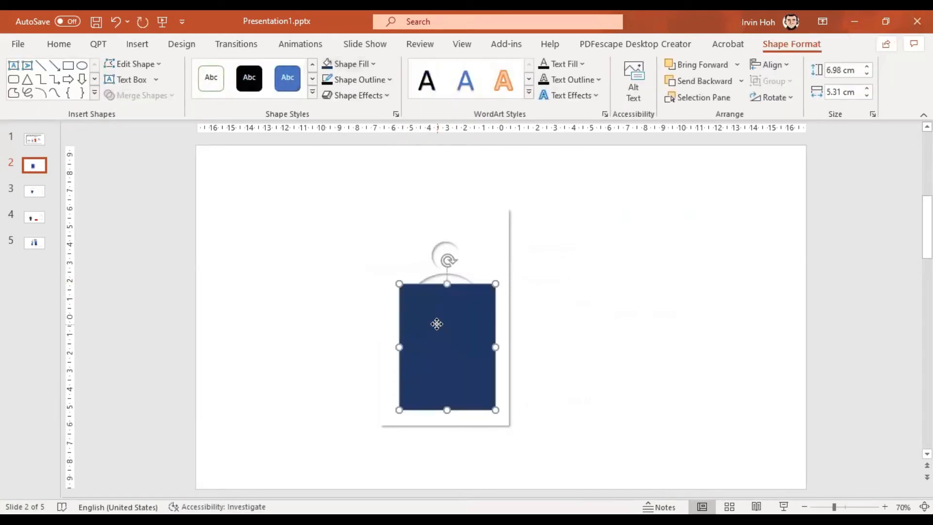
key(ctrl+shift+[)
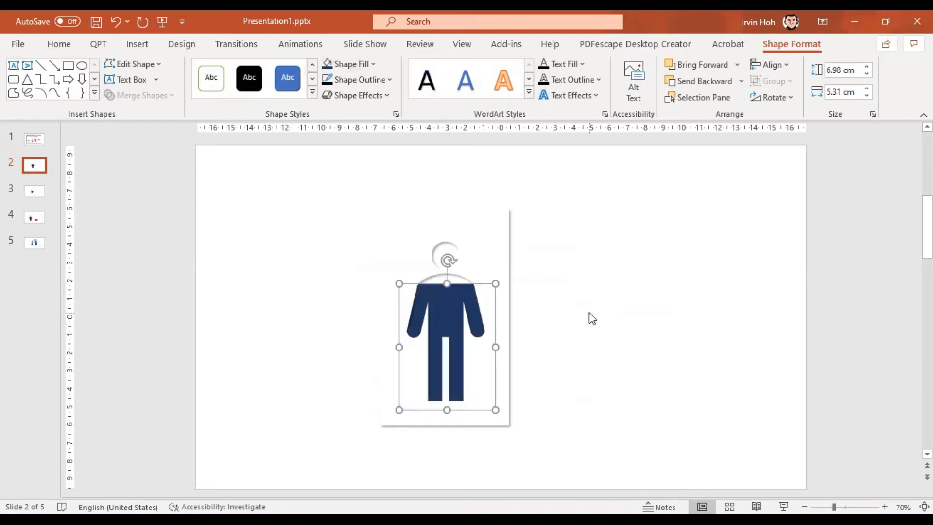
Give the man cutout card a White, Background 1, Darker 5% outline
click(591, 319)
click(443, 301)
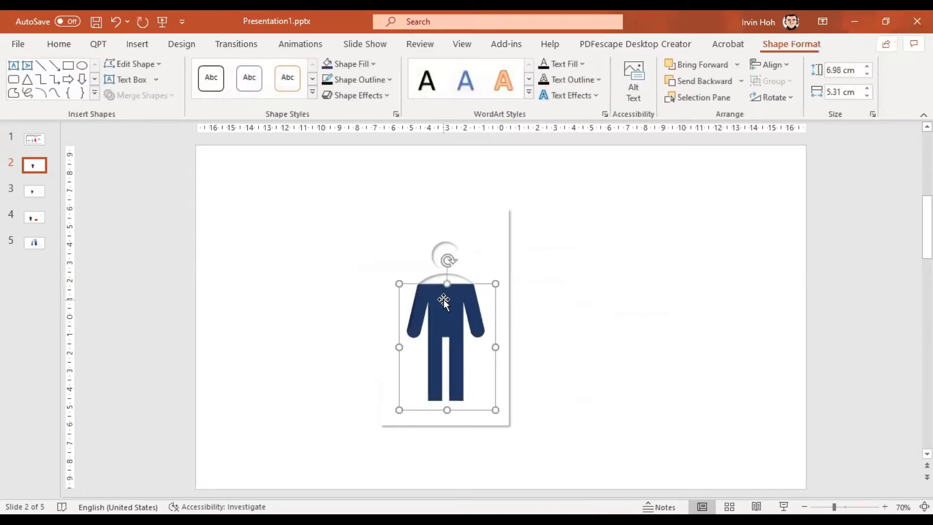
click(599, 296)
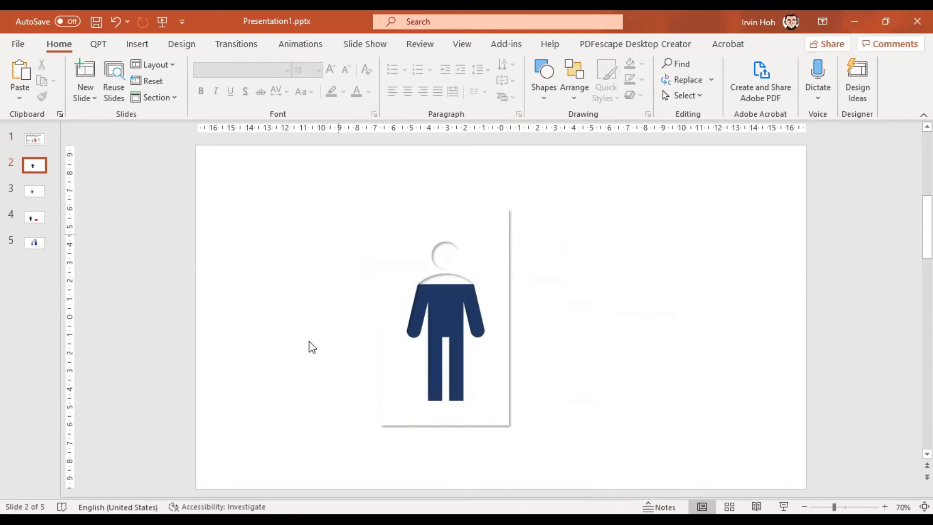
click(410, 236)
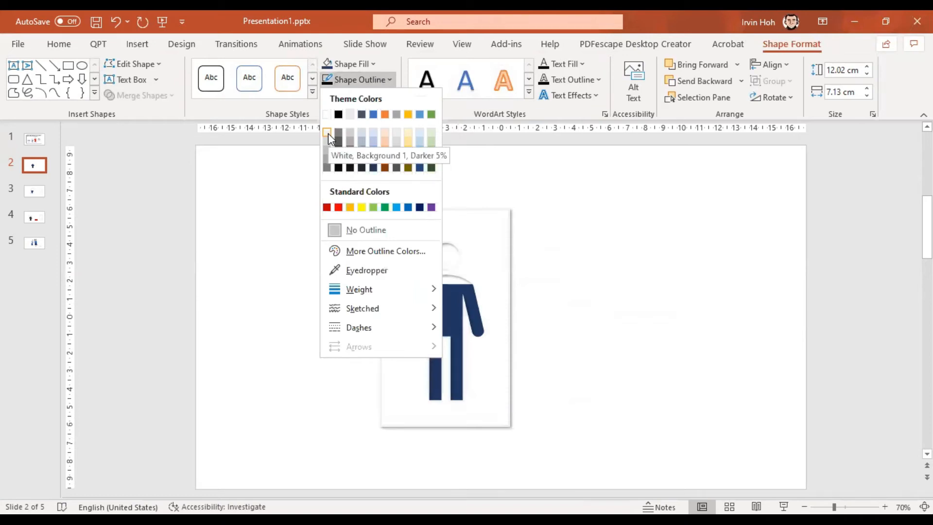
click(612, 278)
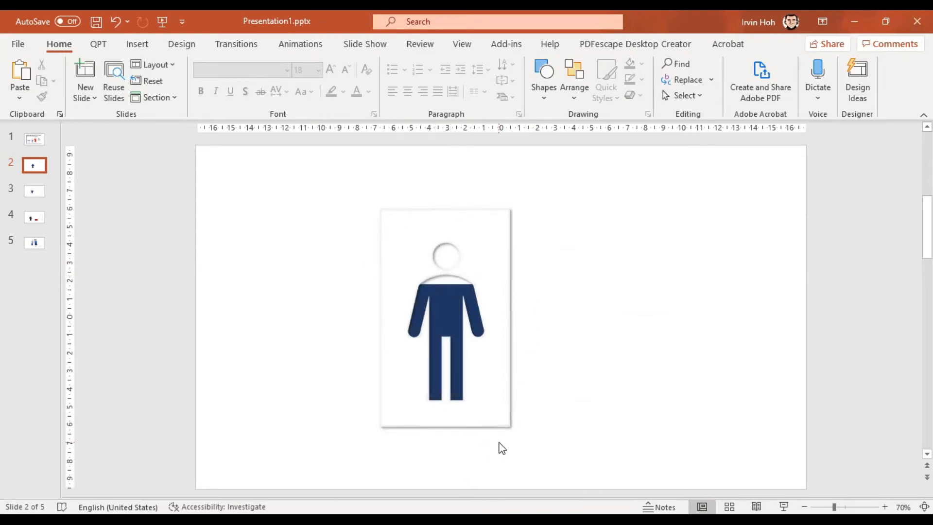
Try different heights for the blue rectangle from its top edge, ending with the fill just above the man's waist
click(447, 302)
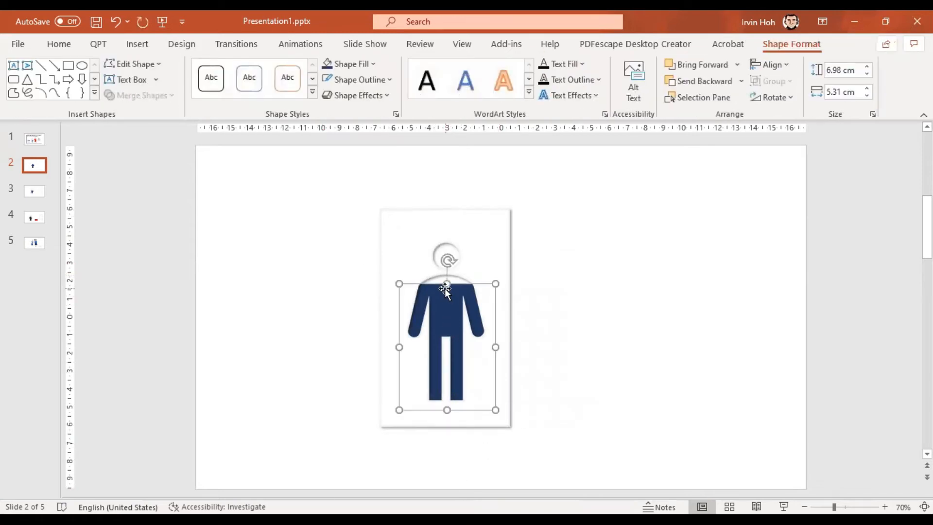
drag(447, 284, 447, 309)
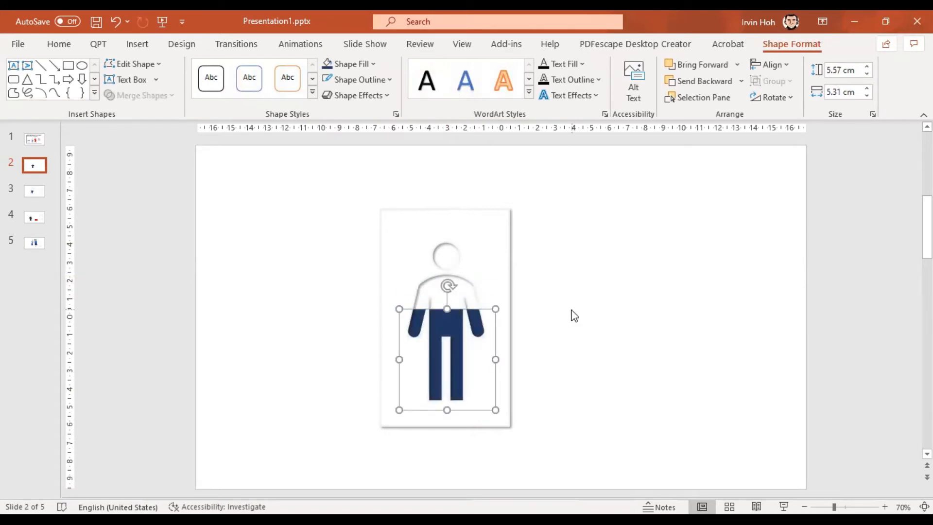
click(39, 140)
key(Down)
click(449, 314)
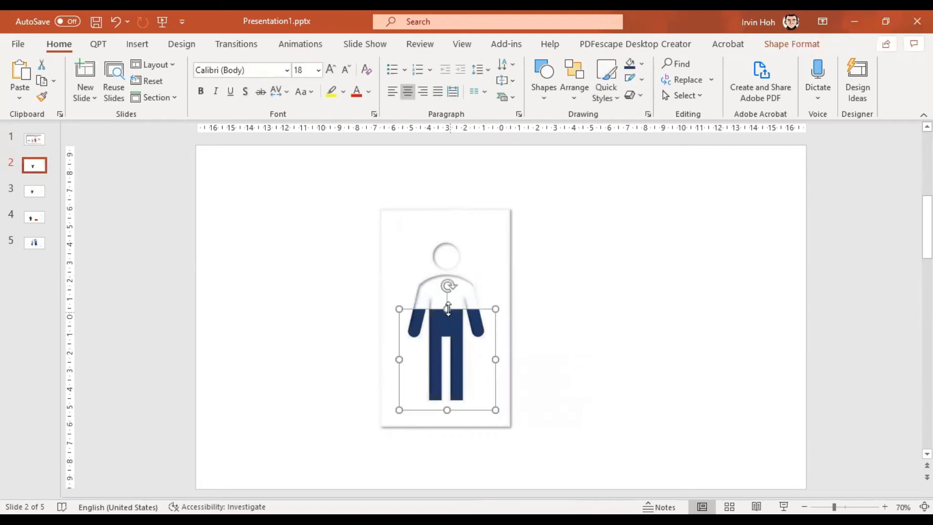
mouse_move(449, 309)
mouse_down()
mouse_move(444, 323)
mouse_move(448, 305)
mouse_up()
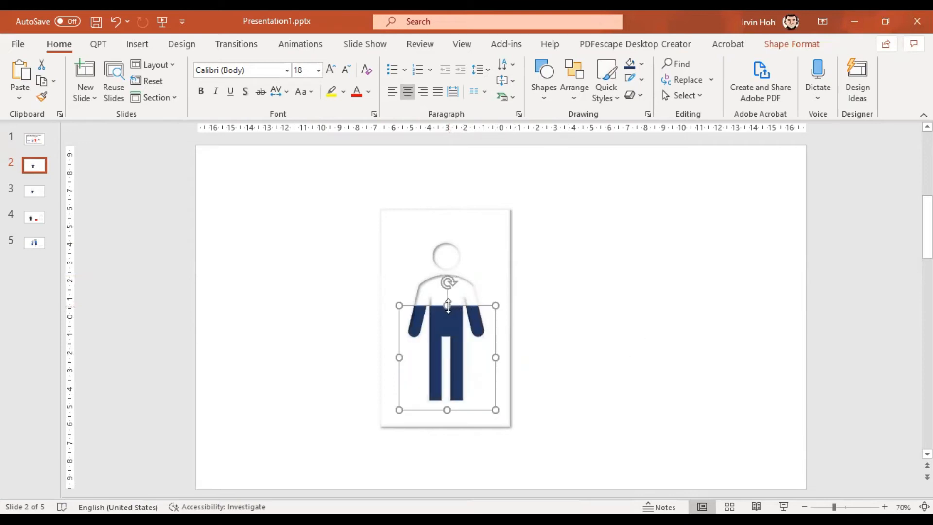
drag(448, 307, 450, 237)
click(632, 313)
click(448, 266)
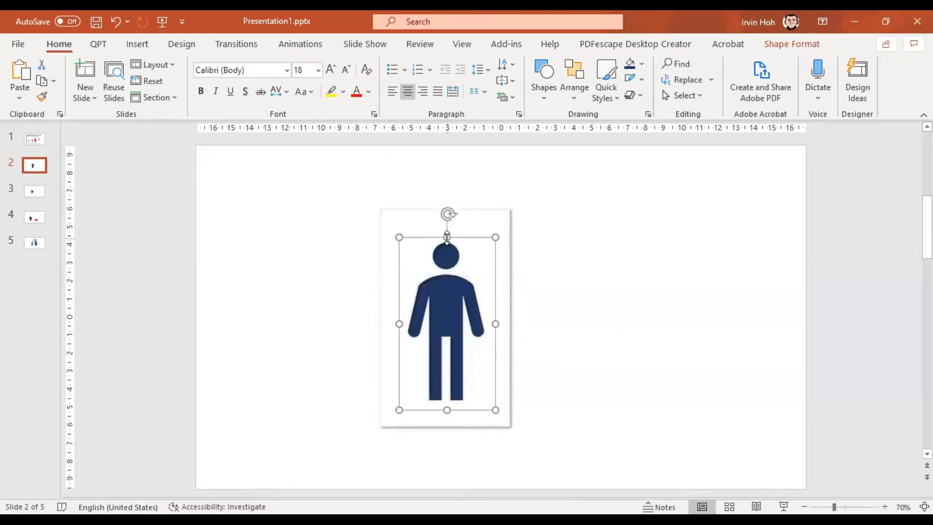
drag(448, 239, 455, 311)
click(631, 329)
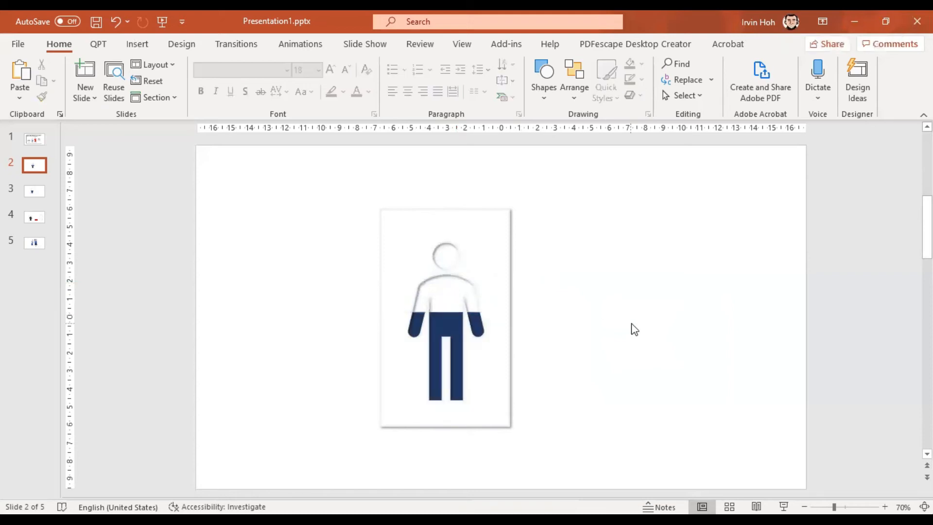
Group the man cutout card with the blue rectangle on slide 2 and tilt the group slightly clockwise
click(29, 142)
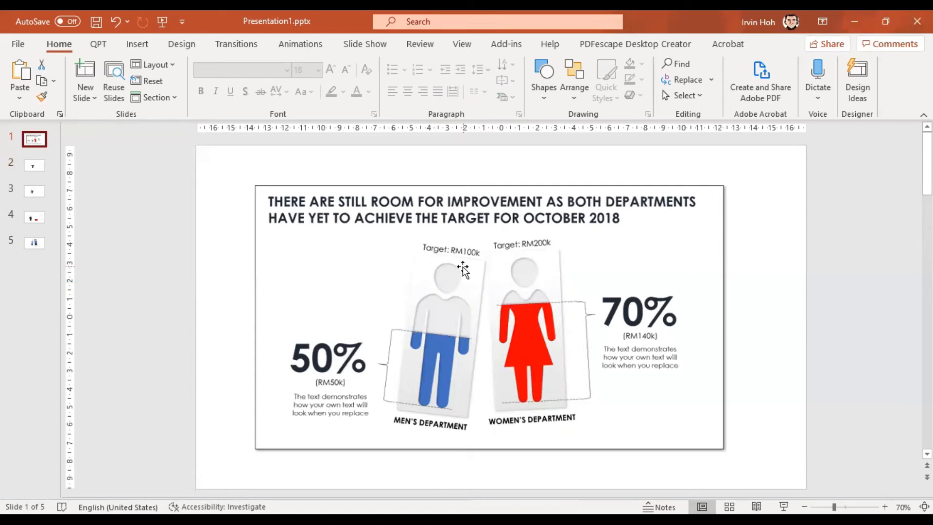
click(26, 171)
drag(347, 192, 554, 465)
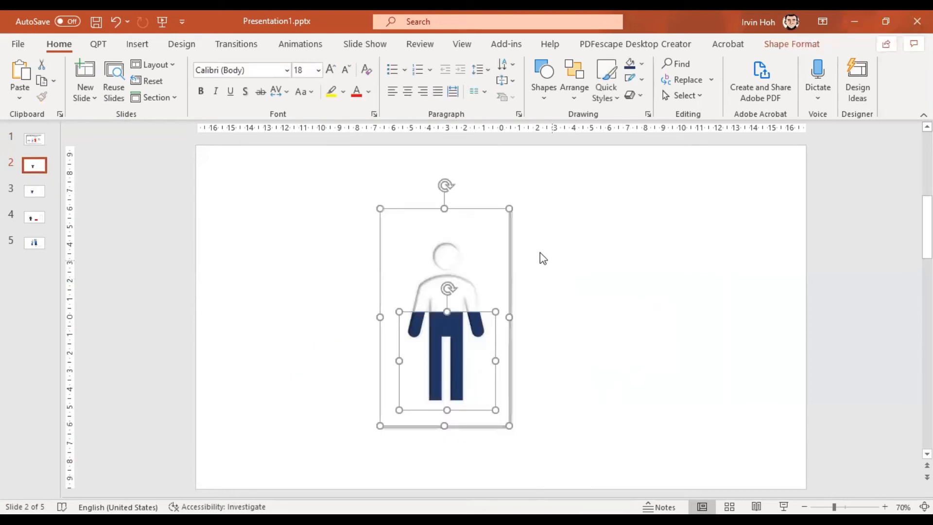
right_click(488, 238)
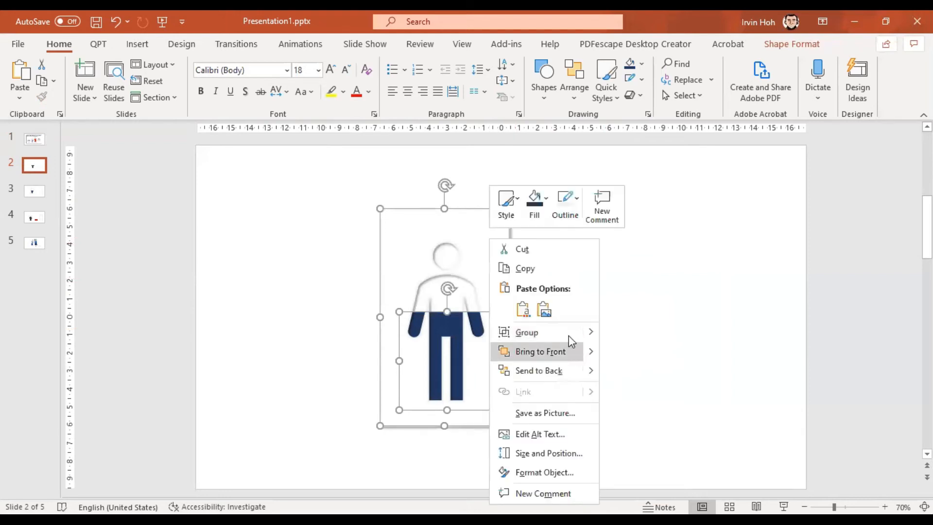
click(627, 335)
drag(446, 180, 467, 194)
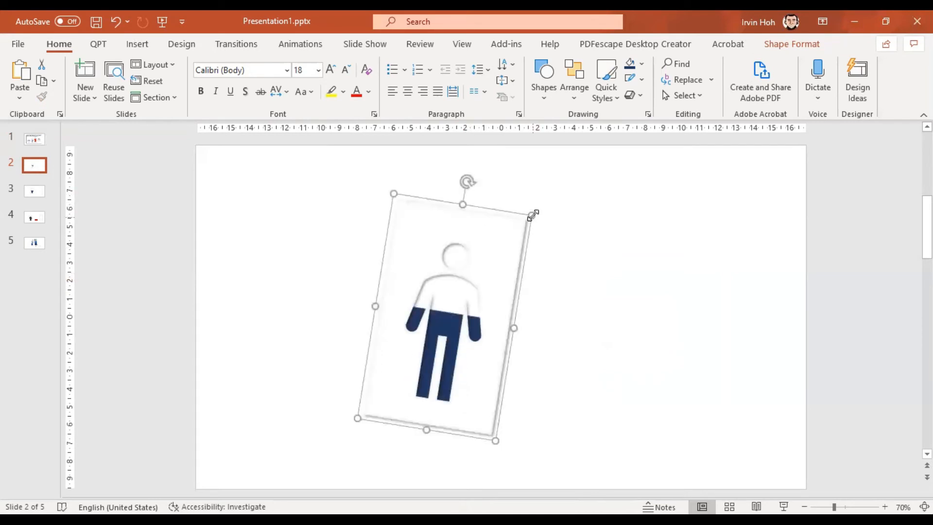
Try resizing the tilted man group from a corner without keeping its proportions, and undo the distortion
mouse_move(533, 214)
mouse_down()
mouse_move(440, 338)
mouse_move(529, 246)
mouse_move(517, 242)
mouse_move(517, 223)
mouse_move(518, 233)
mouse_up()
click(529, 245)
click(506, 266)
key(ctrl+z)
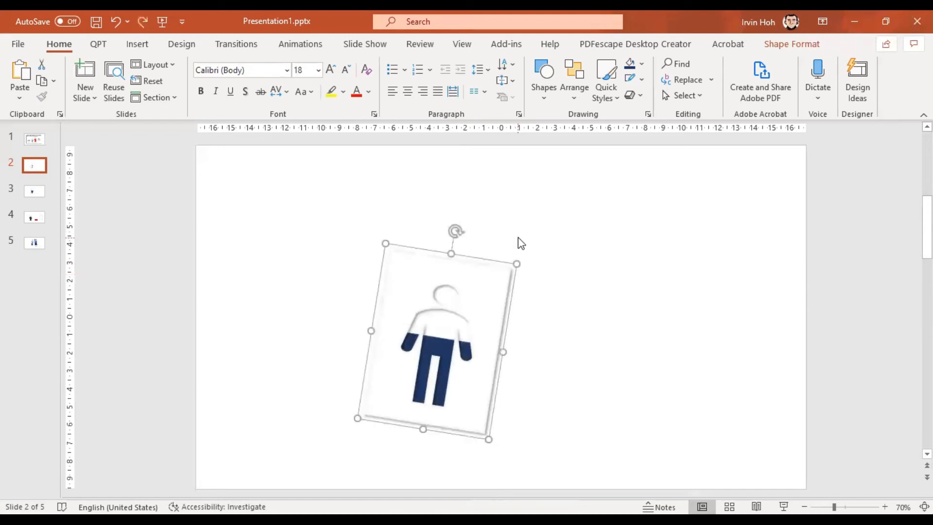
key(ctrl+z)
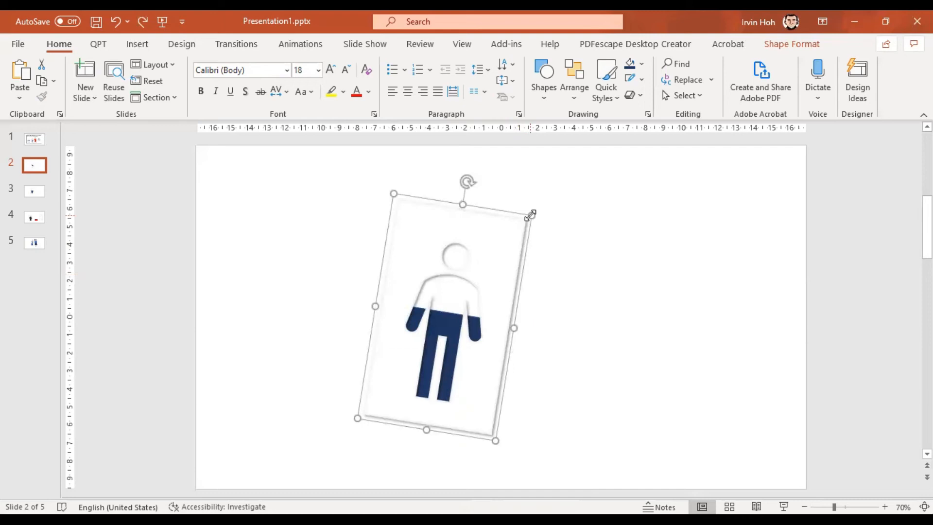
Scale the tilted man group down proportionally about its centre to roughly half its size
drag(531, 215, 529, 250)
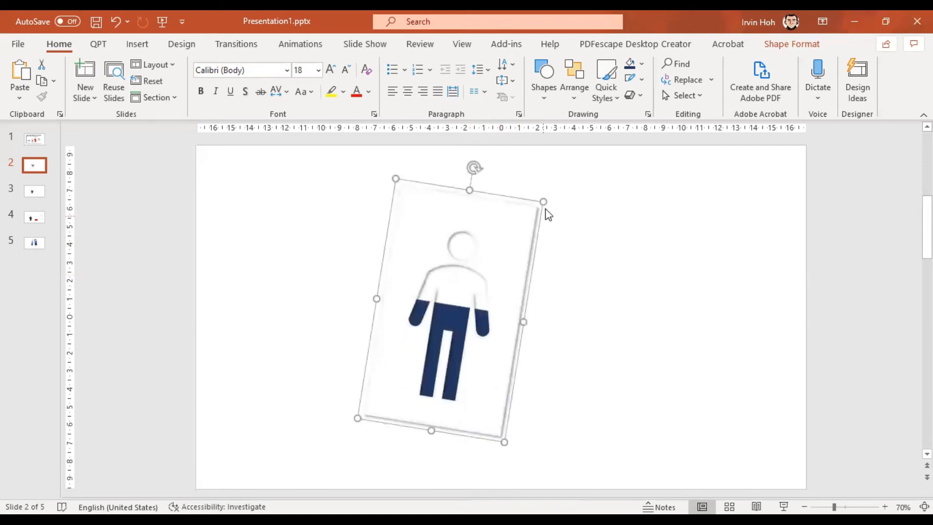
drag(546, 198, 559, 223)
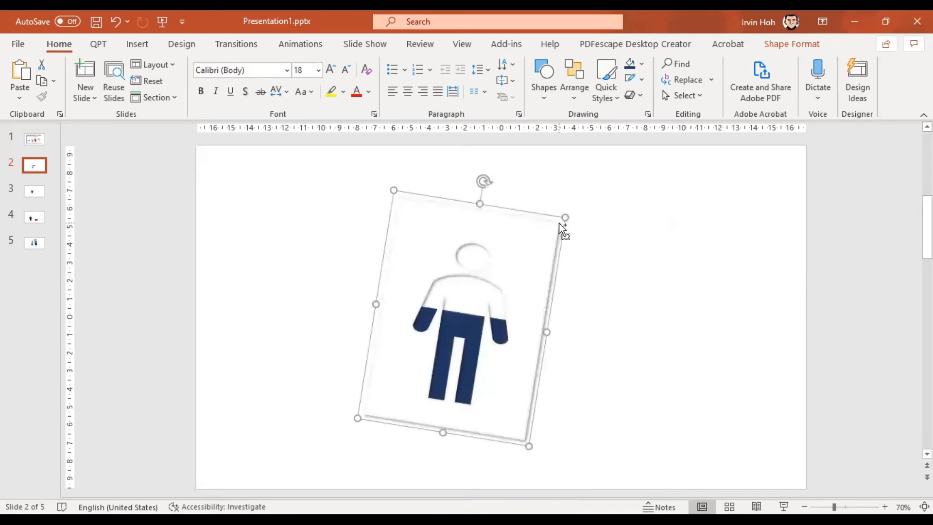
key(ctrl+z)
key(ctrl+z)
key(ctrl+z)
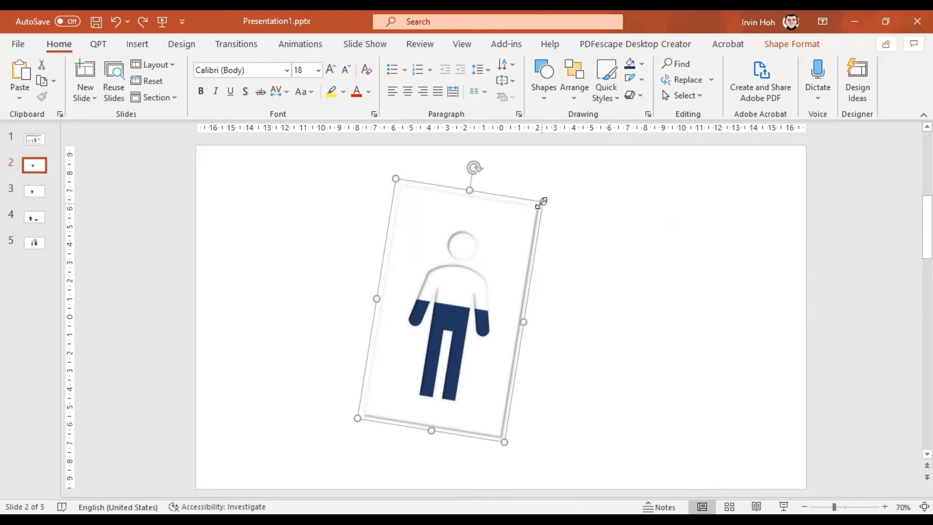
drag(542, 202, 518, 316)
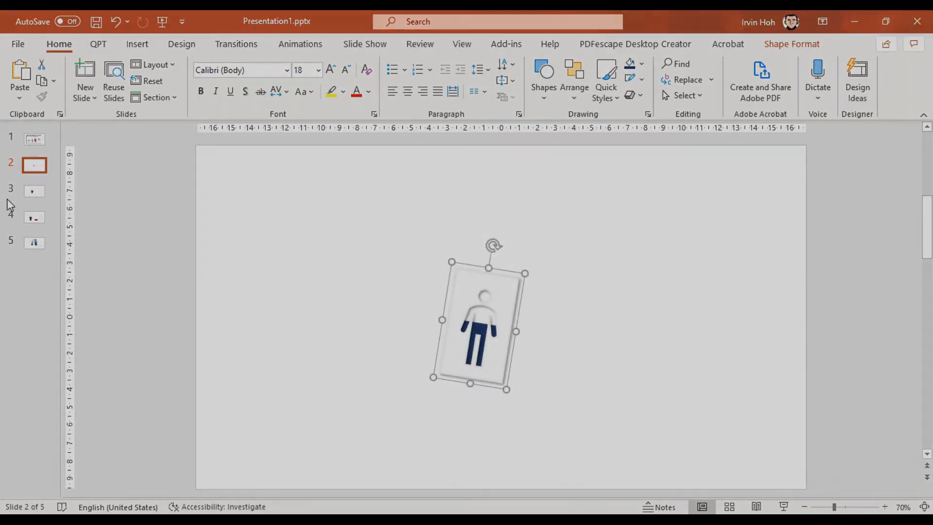
On slide 3, move the woman cutout card beside the man card and draw a rectangle about 5.16 by 5.72 cm over its lower part
click(36, 193)
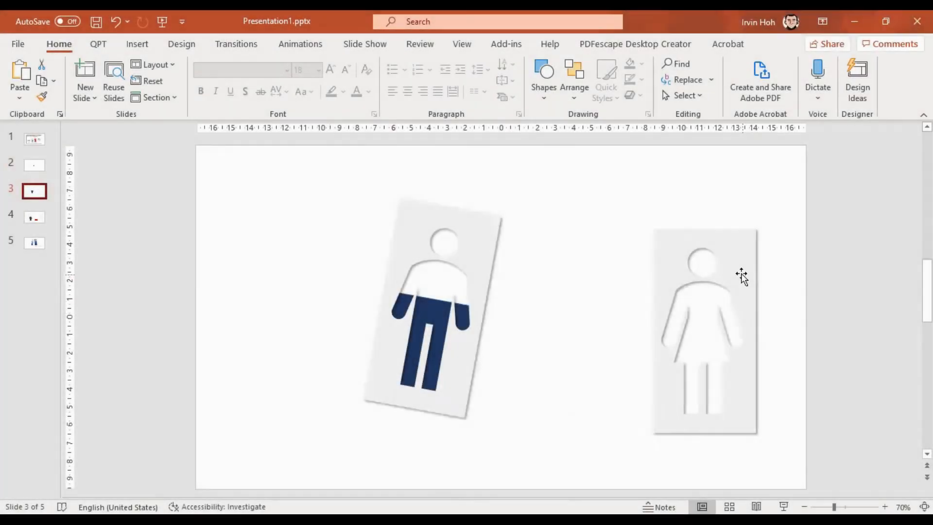
drag(739, 270, 626, 265)
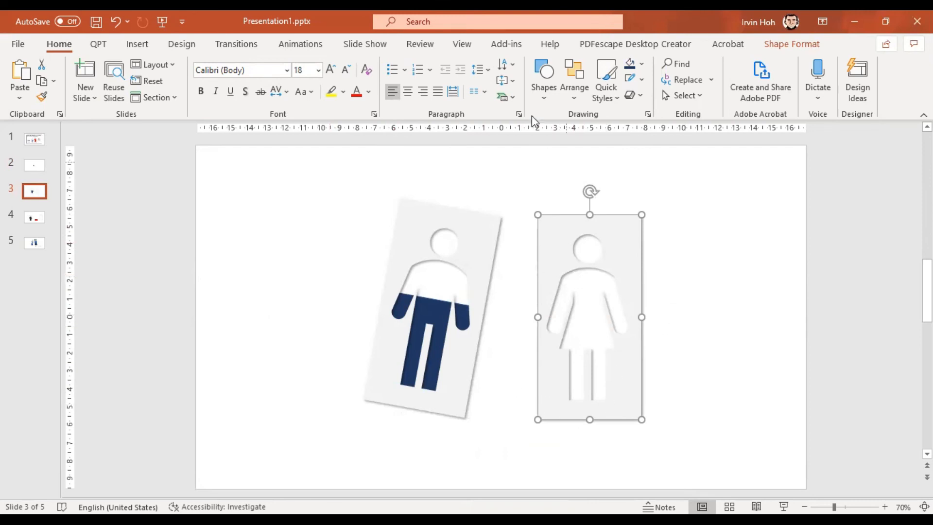
click(592, 136)
drag(544, 300, 637, 403)
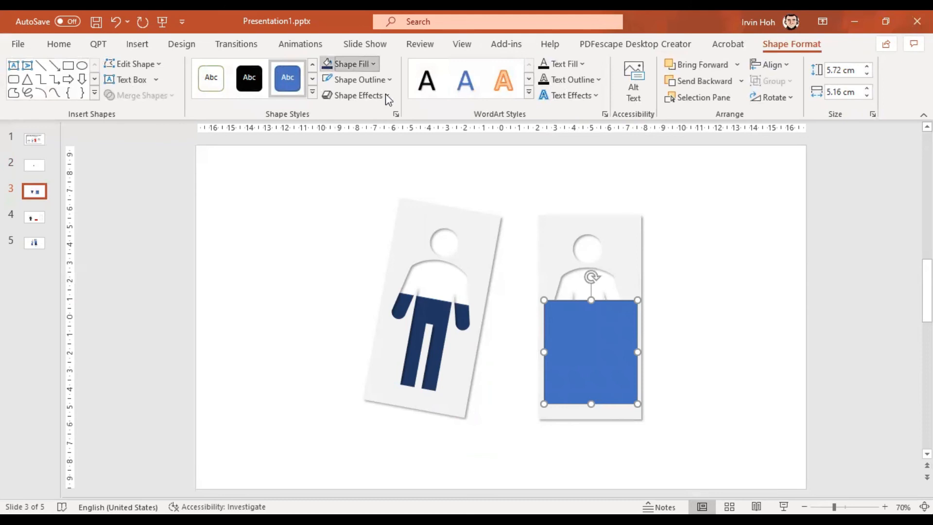
Make the new rectangle standard red without an outline and send it behind the woman cutout card
click(372, 64)
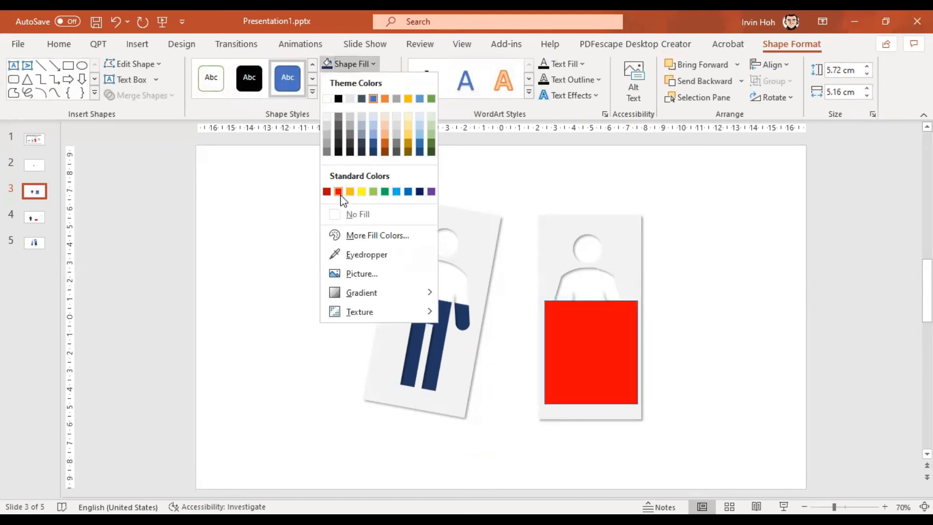
click(338, 192)
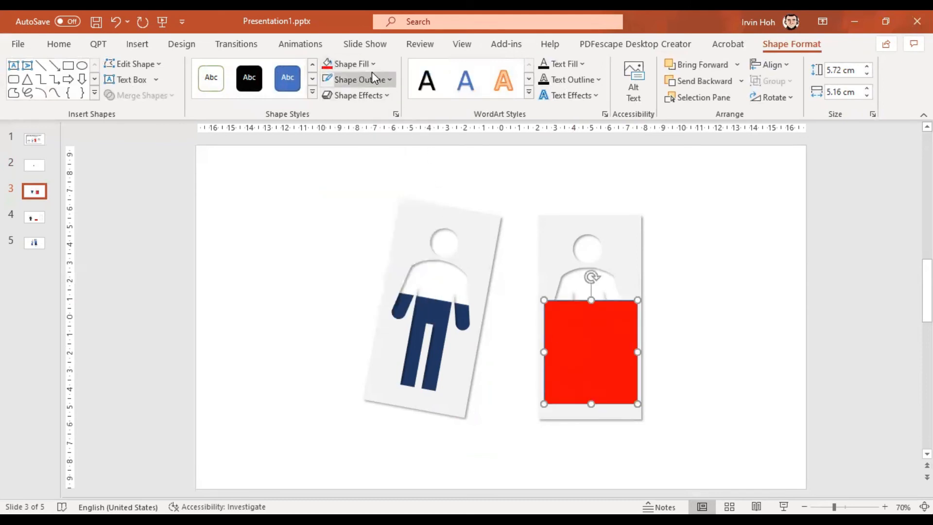
click(401, 234)
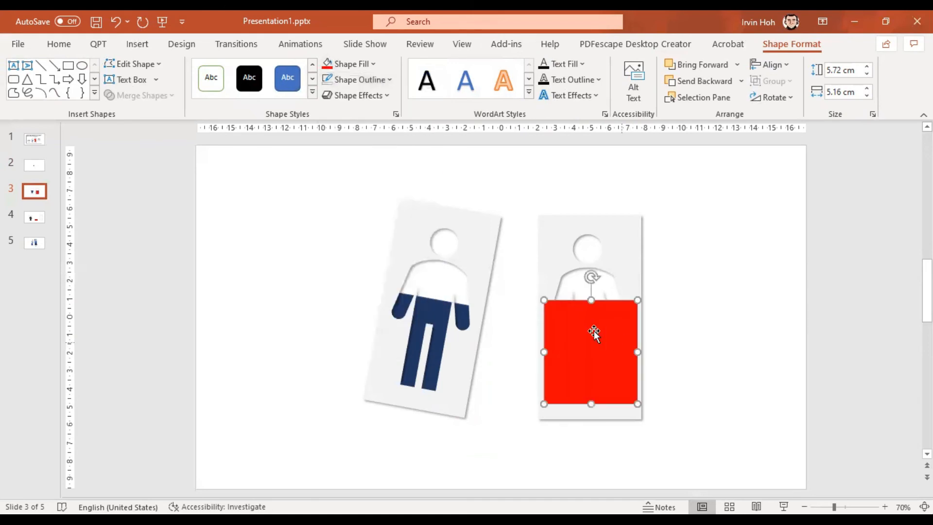
right_click(594, 331)
click(618, 319)
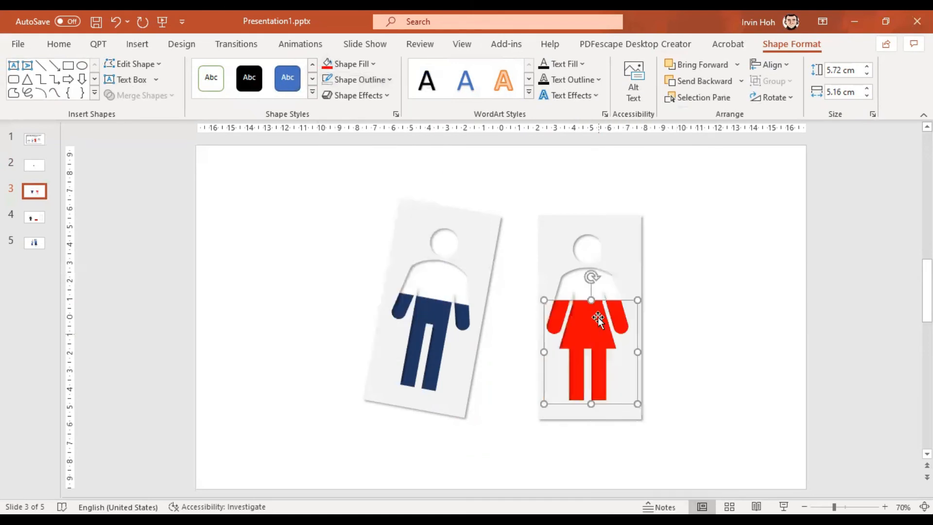
Raise the red rectangle's top edge so the fill reaches the lower part of the woman's head
drag(591, 300, 592, 254)
click(690, 366)
click(574, 344)
click(667, 321)
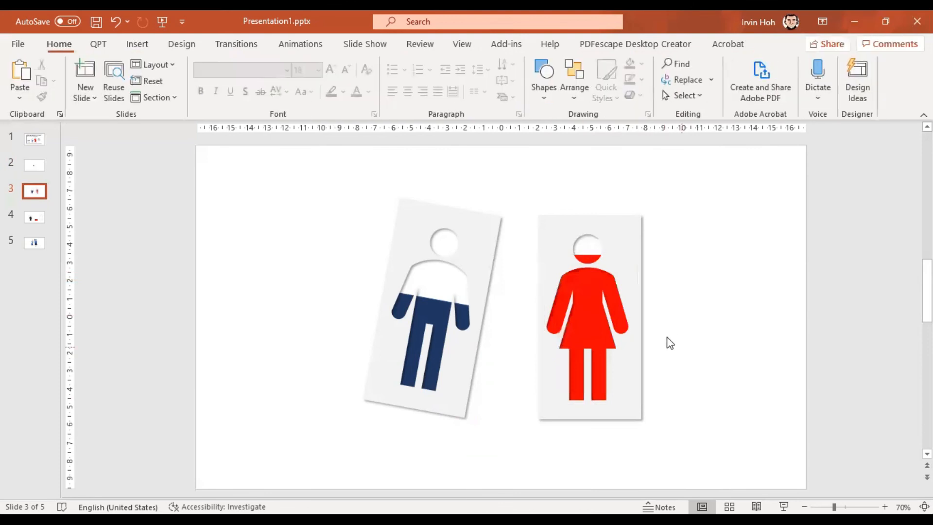
Group the woman card with its red rectangle, and place the group tilted slightly counterclockwise close beside the man card
drag(690, 185, 500, 464)
key(ctrl+g)
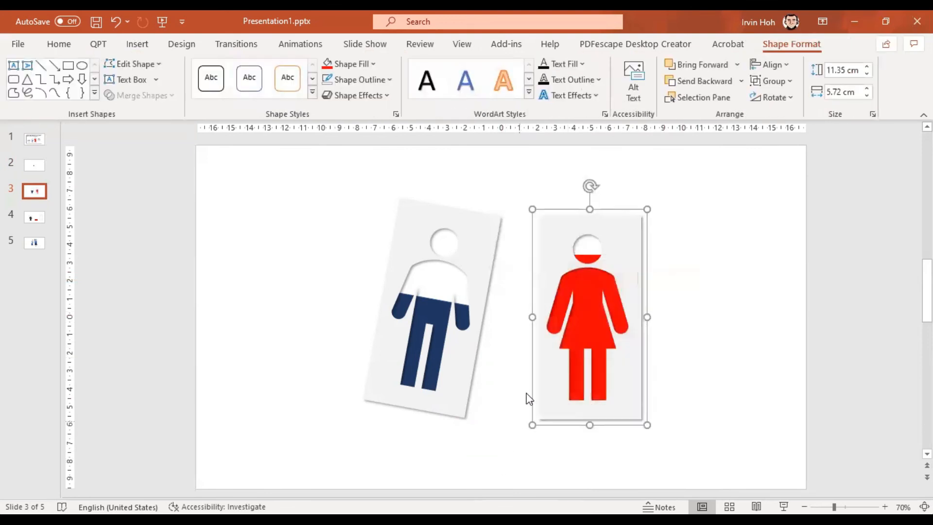
drag(589, 186, 575, 195)
mouse_move(642, 258)
mouse_down()
mouse_move(613, 266)
mouse_move(587, 246)
mouse_move(632, 247)
mouse_up()
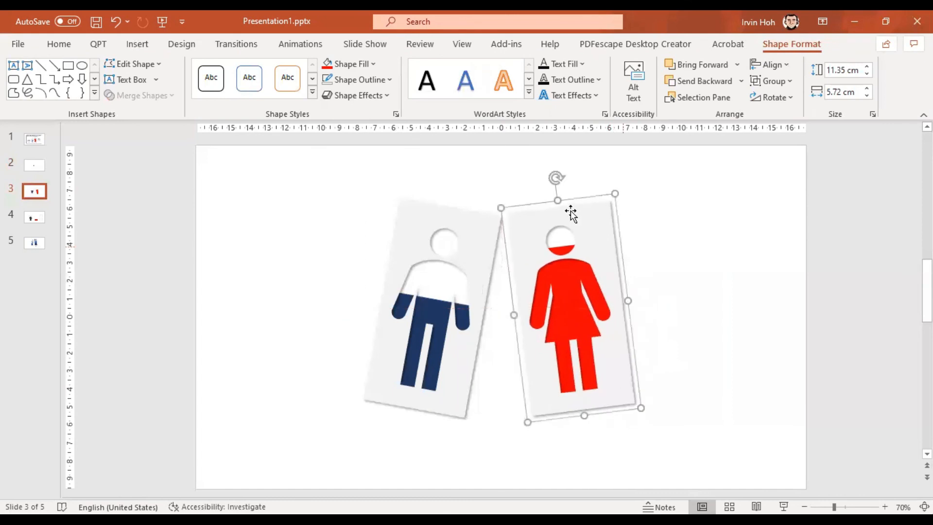
click(212, 305)
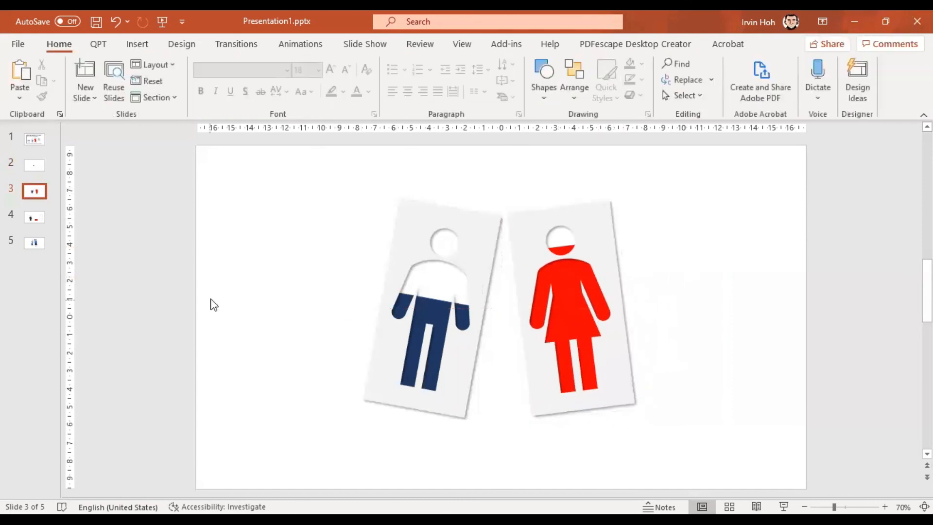
Compare with the finished infographic on slide 1 and try adjusting the blue rectangle's top edge inside the man group on slide 3
click(34, 140)
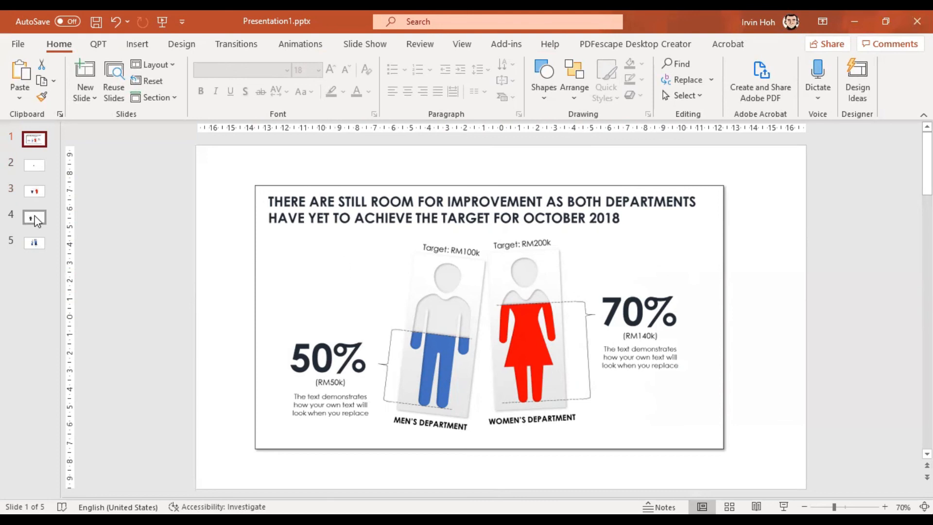
click(33, 192)
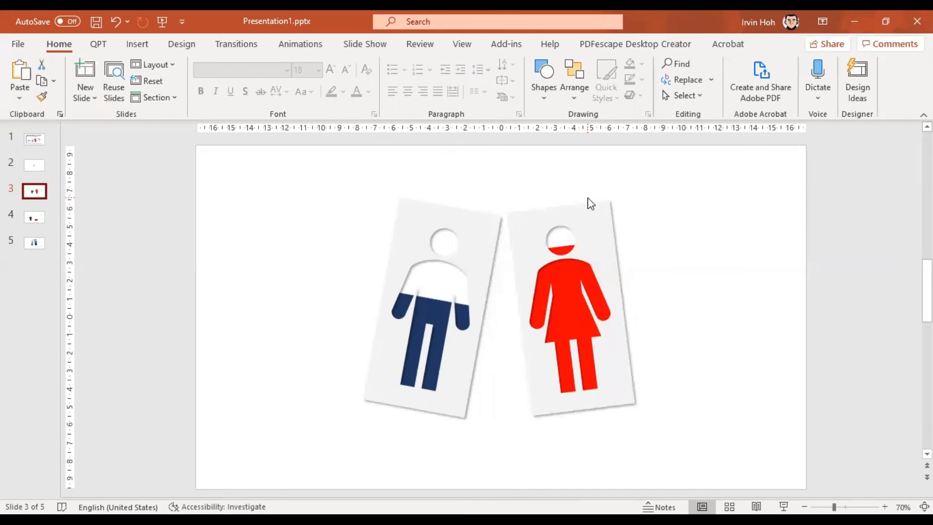
click(423, 314)
click(423, 314)
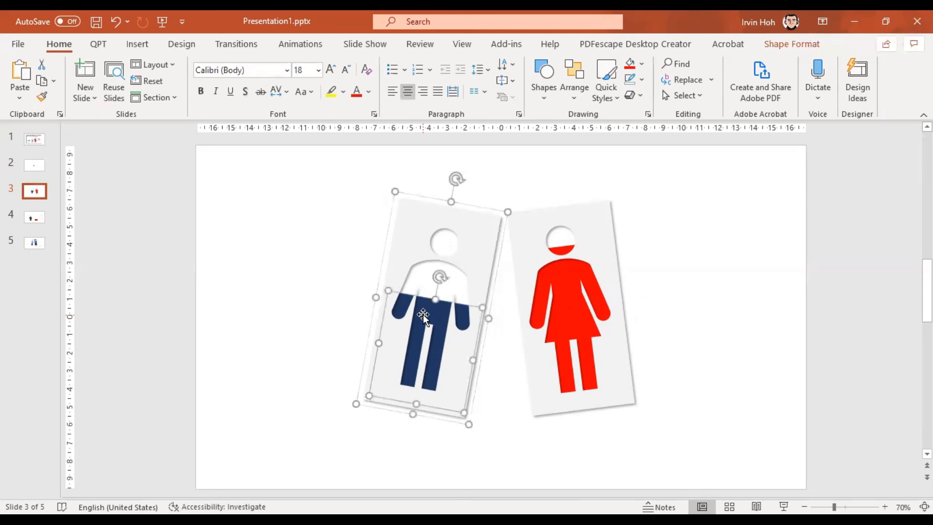
mouse_move(433, 298)
mouse_down()
mouse_move(431, 318)
mouse_move(439, 277)
mouse_move(436, 300)
mouse_up()
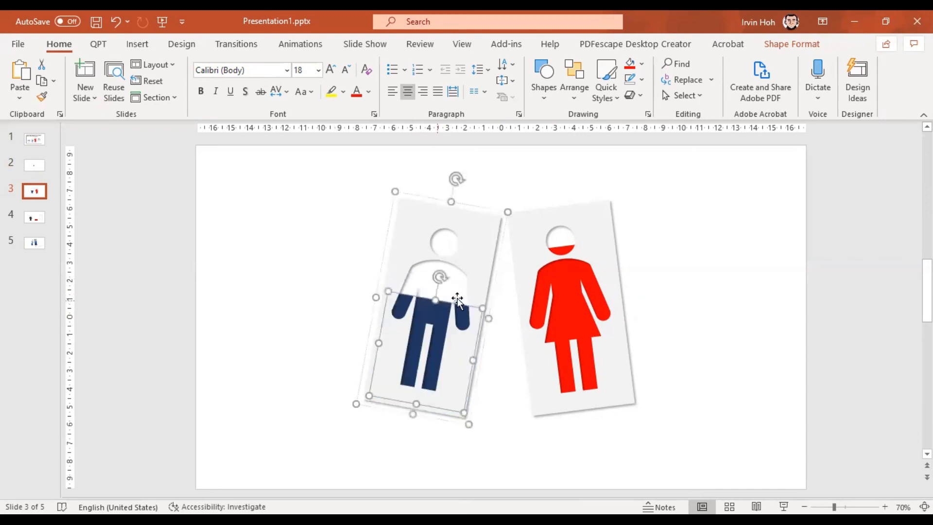
click(748, 283)
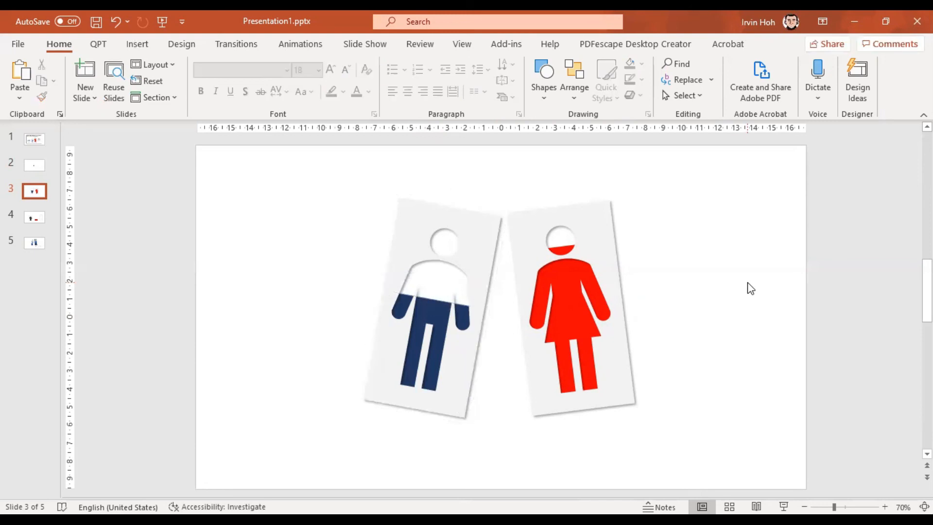